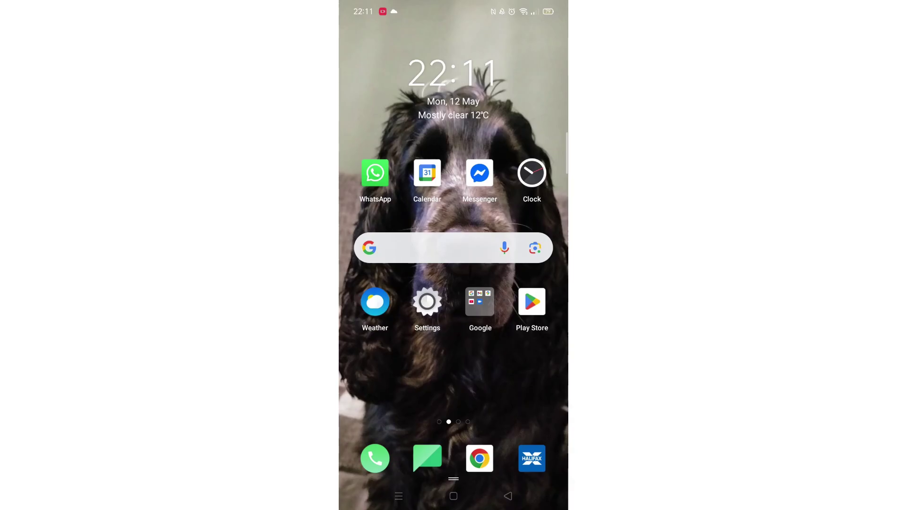
Open Settings and go into App management to load the App list.
left_click(427, 302)
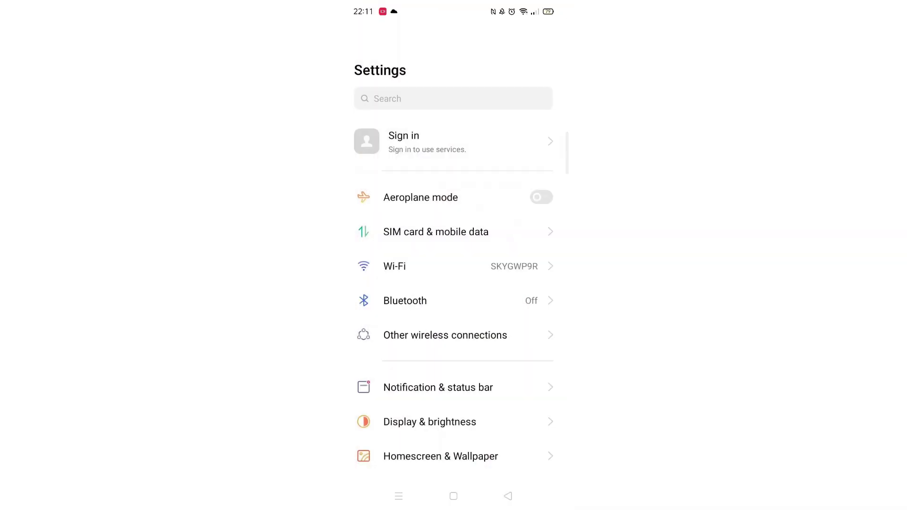
scroll(502, 354, "down", 10)
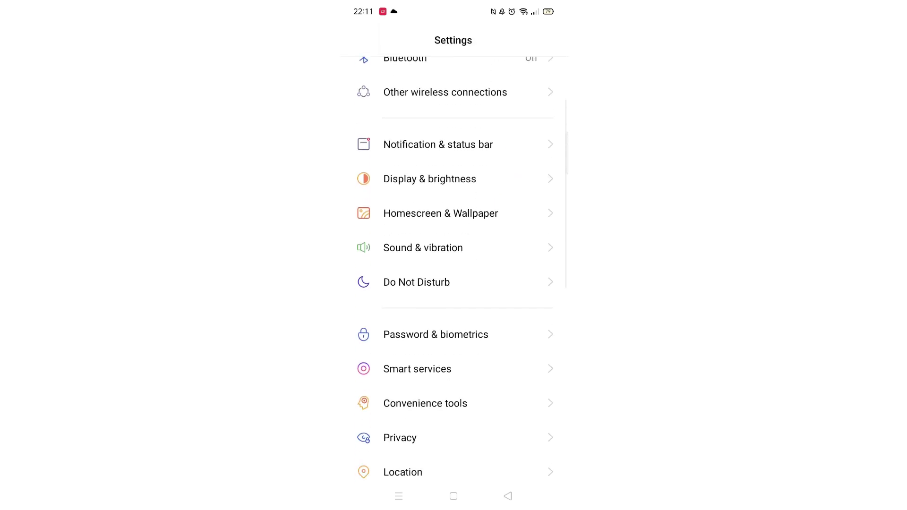
scroll(515, 293, "down", 6)
scroll(453, 283, "down", 5)
scroll(453, 284, "down", 5)
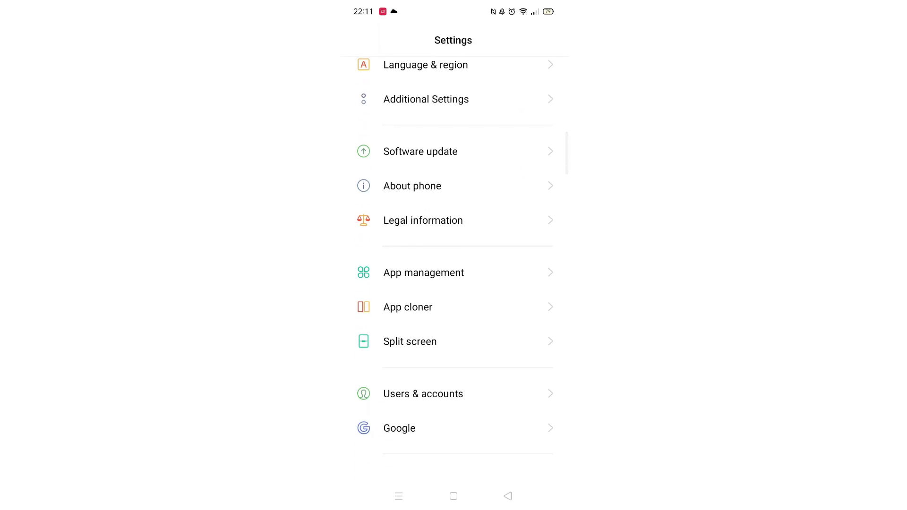
left_click(545, 273)
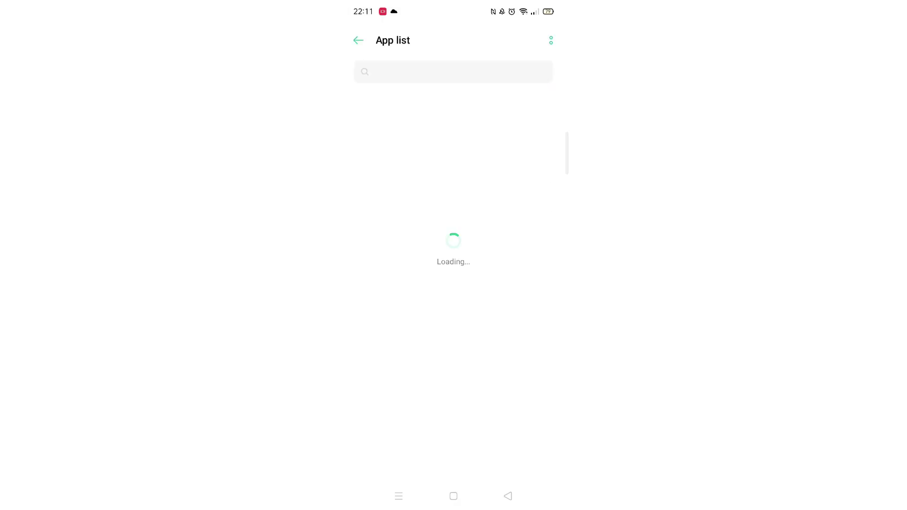
scroll(520, 285, "down", 10)
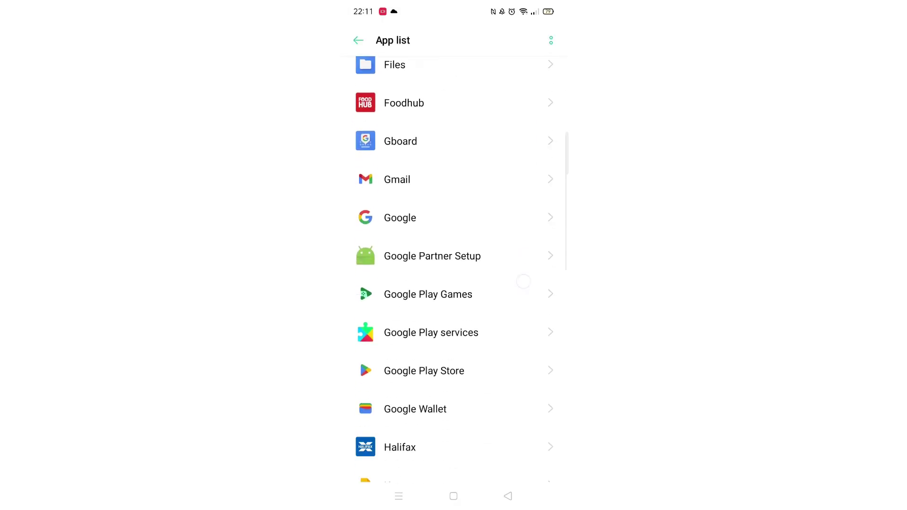
scroll(519, 286, "down", 3)
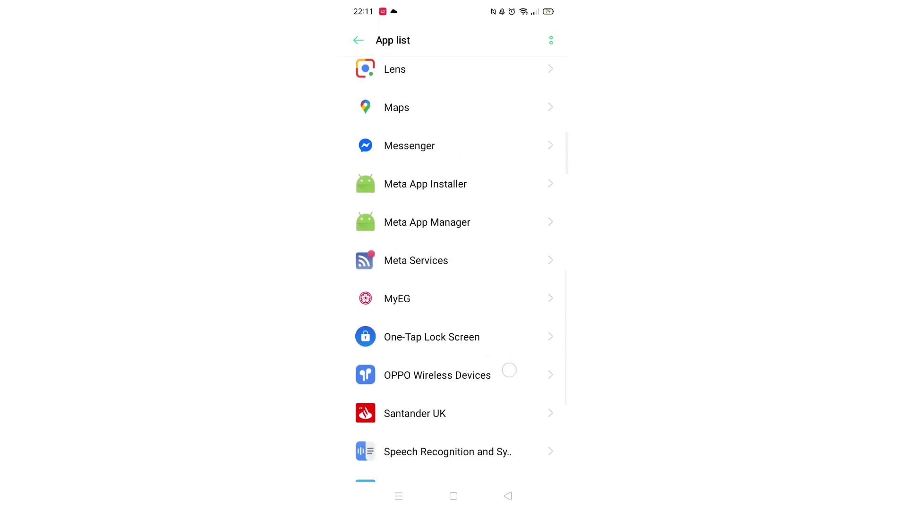
scroll(519, 286, "up", 4)
Select Maps in the App list to show its App info page.
left_click(552, 210)
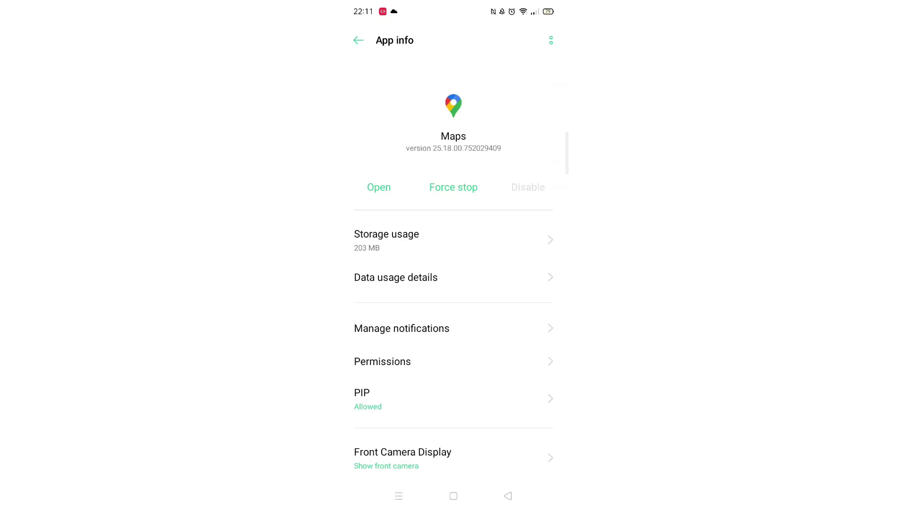
scroll(454, 284, "down", 3)
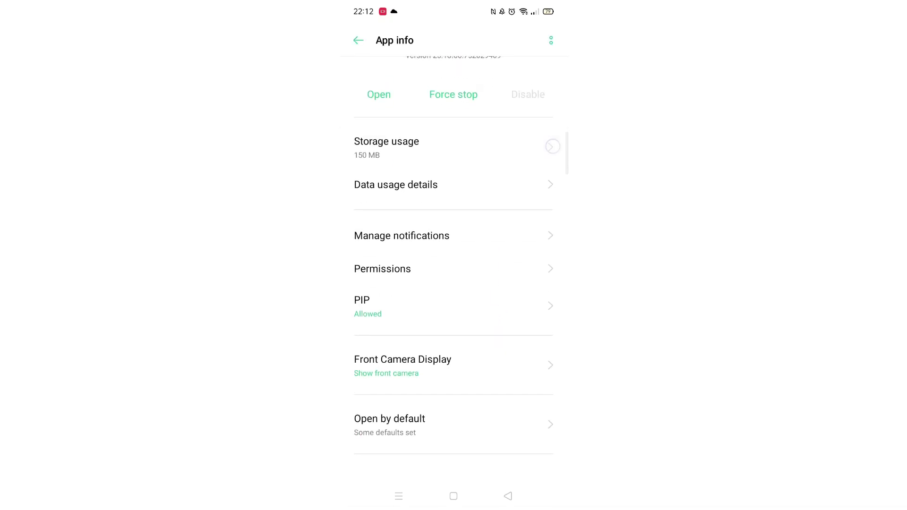
Clear Maps' app data under Storage usage so Data reads 0 B, then return to App info.
left_click(552, 146)
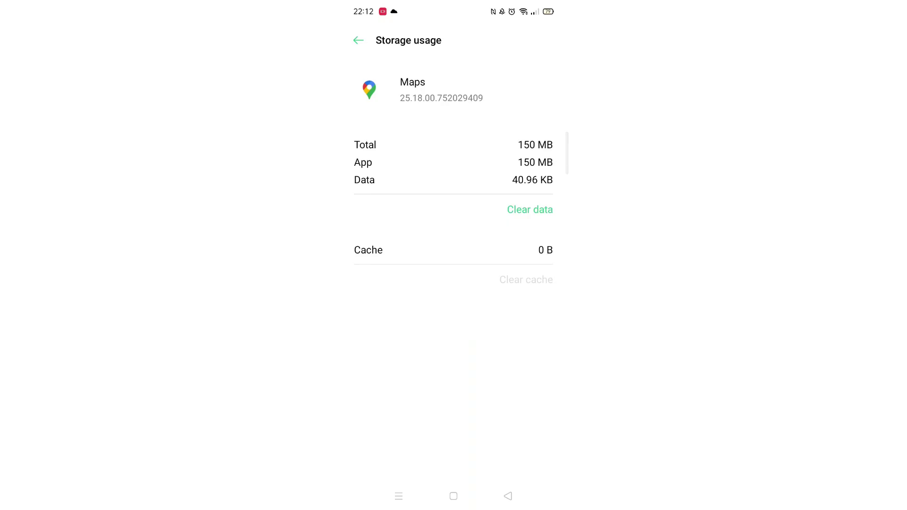
left_click(535, 282)
left_click(536, 209)
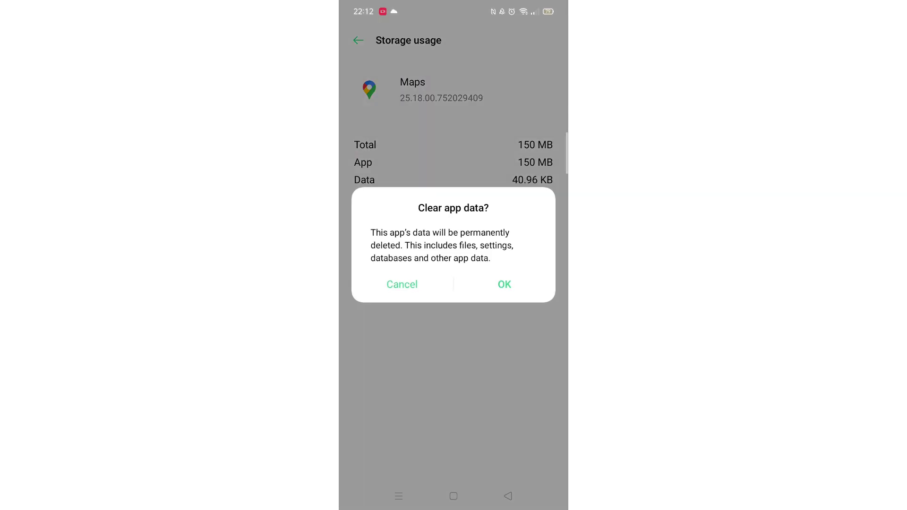
left_click(504, 284)
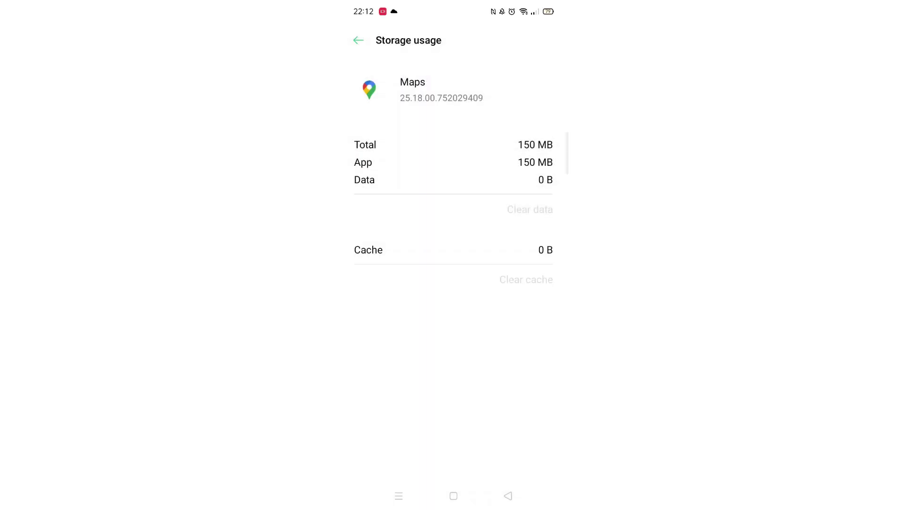
left_click(359, 40)
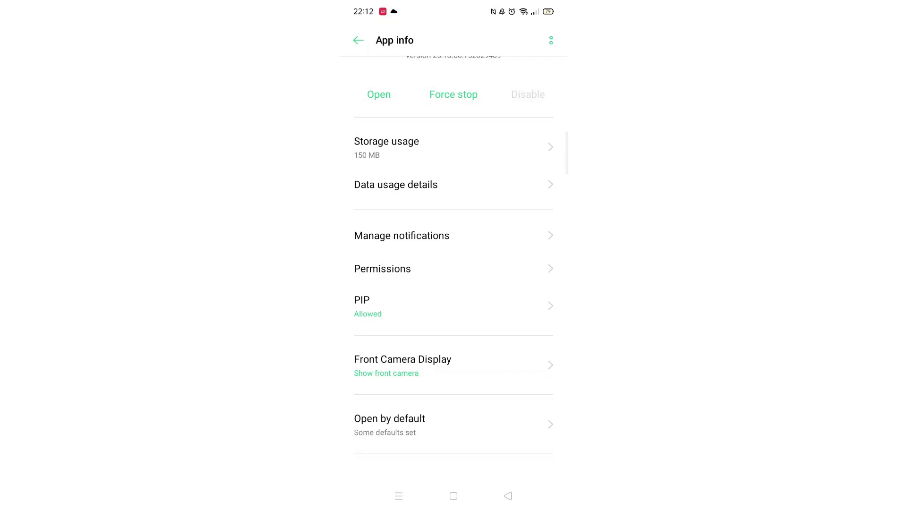
Check Maps' Camera and Contacts permissions, both shown as denied.
left_click(381, 268)
left_click(476, 265)
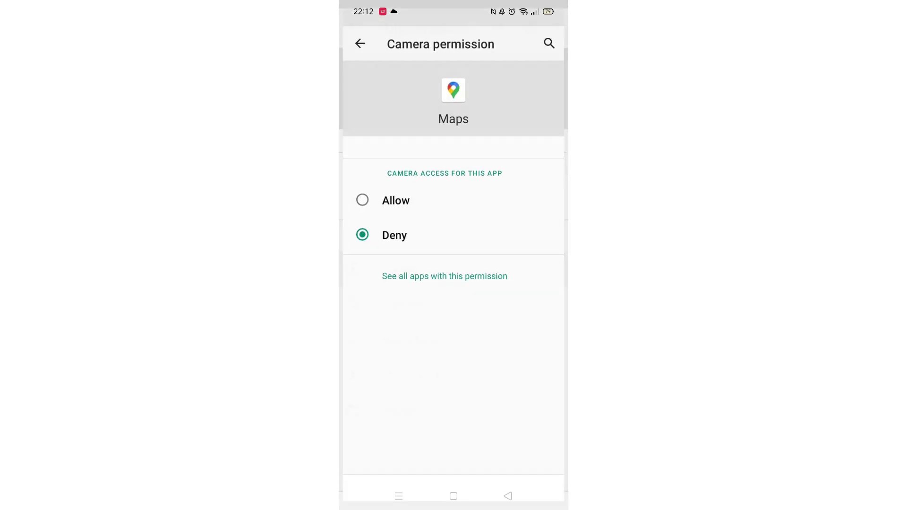
left_click(356, 36)
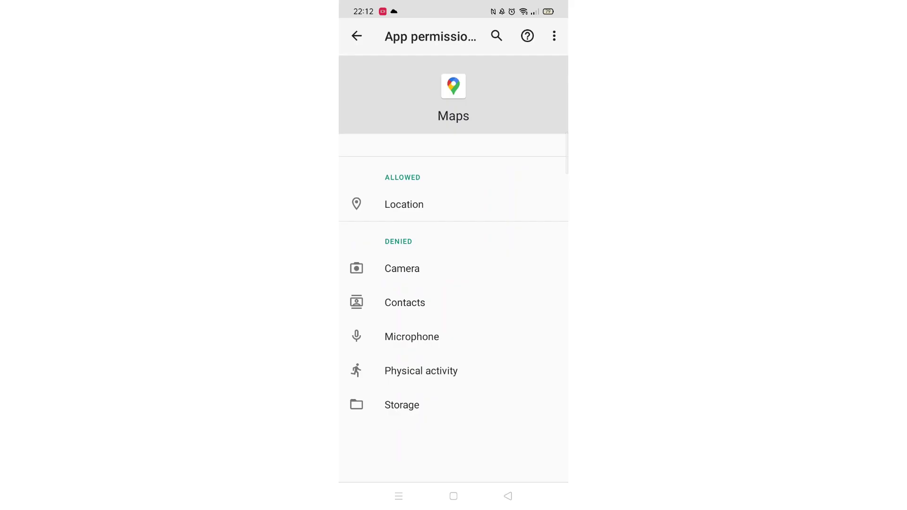
left_click(407, 302)
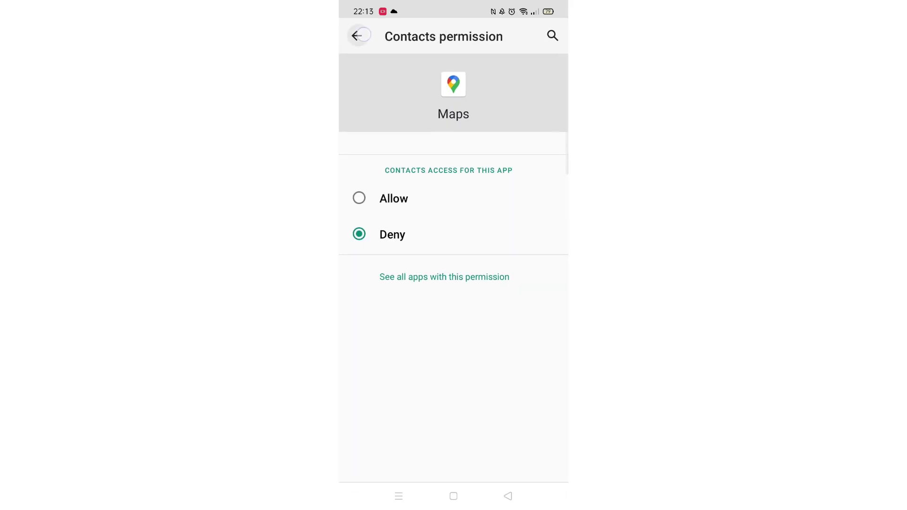
left_click(357, 36)
Back out of Maps' settings and return to the home screen.
left_click(357, 36)
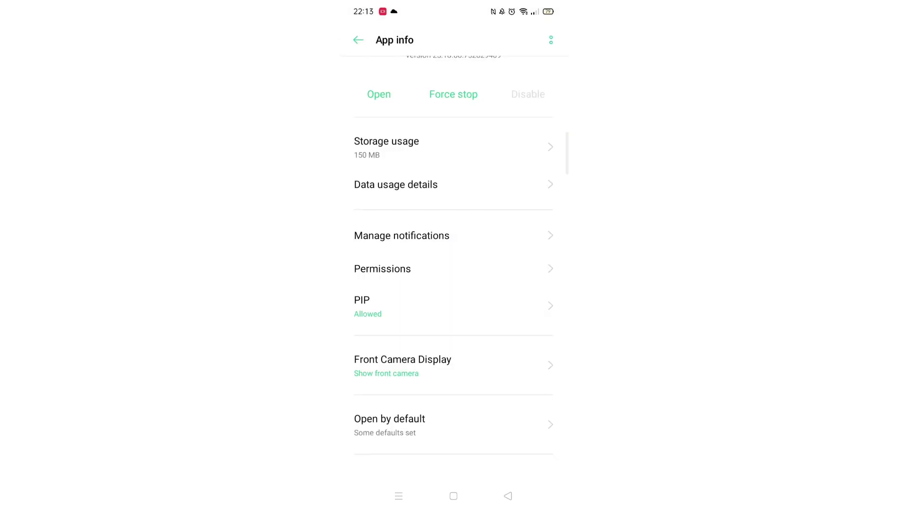
left_click(358, 40)
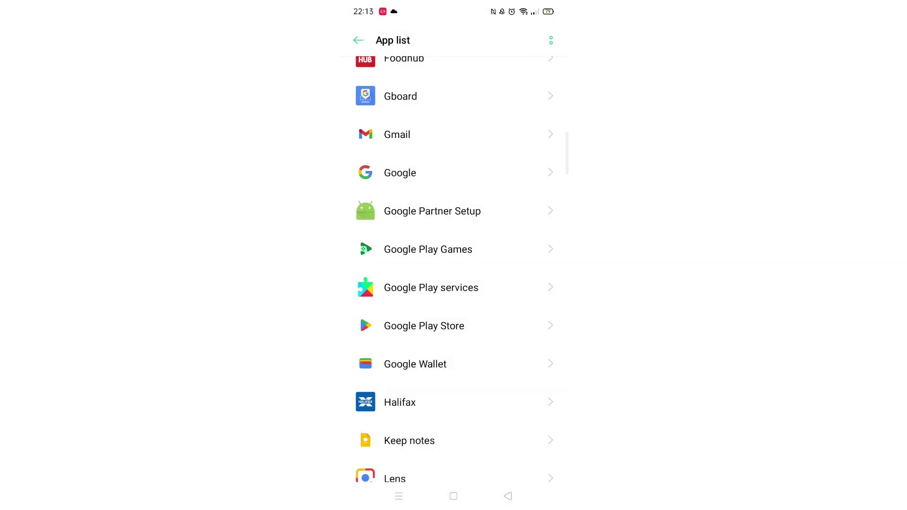
left_click(454, 496)
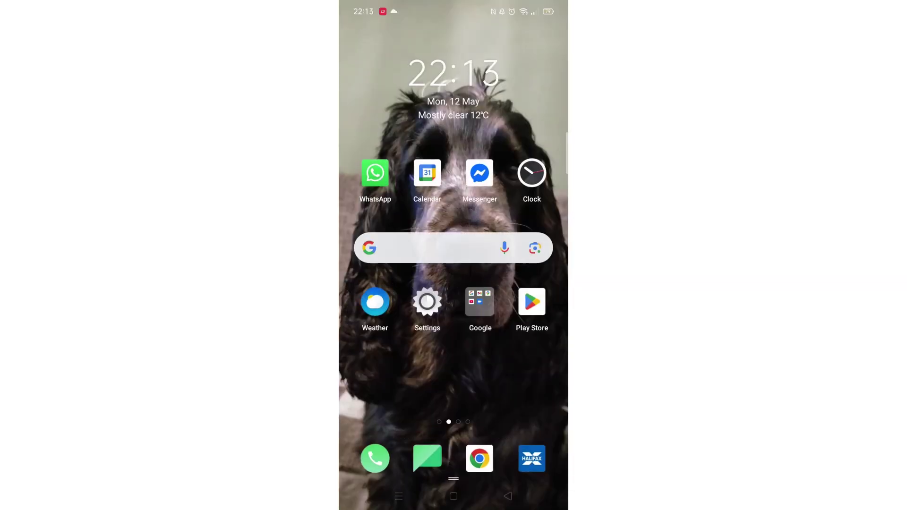